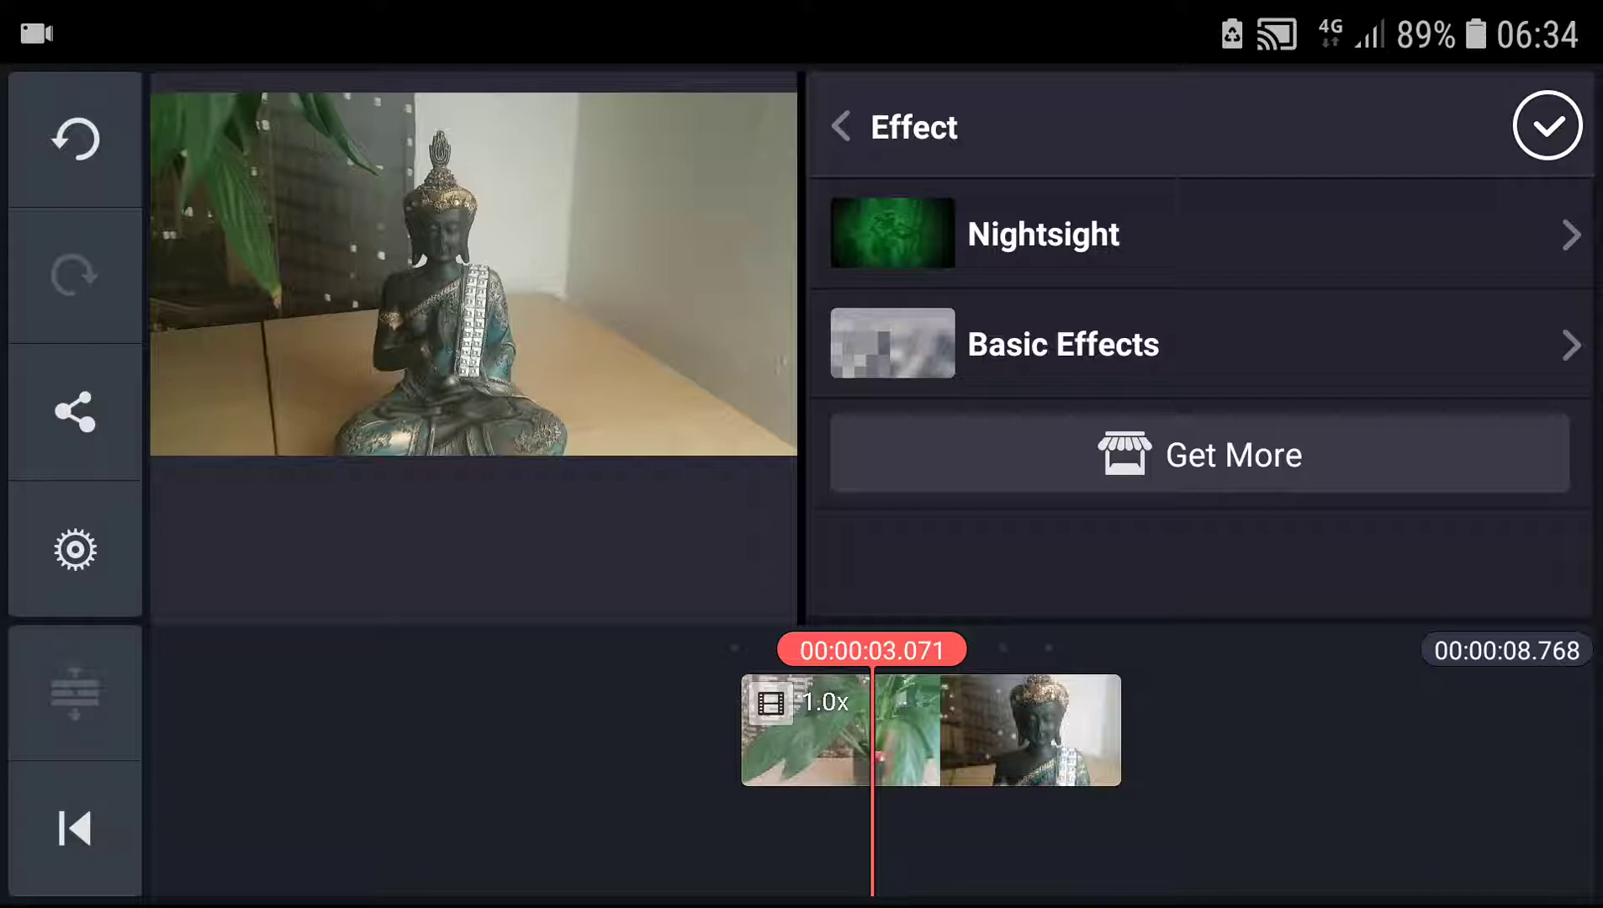
- Select the video clip, move the playhead to about 4 seconds, and open its Color Filter list
left_click(1071, 731)
mouse_move(1439, 728)
left_mouse_down()
mouse_move(1277, 745)
mouse_move(1470, 726)
mouse_move(1316, 781)
left_mouse_up()
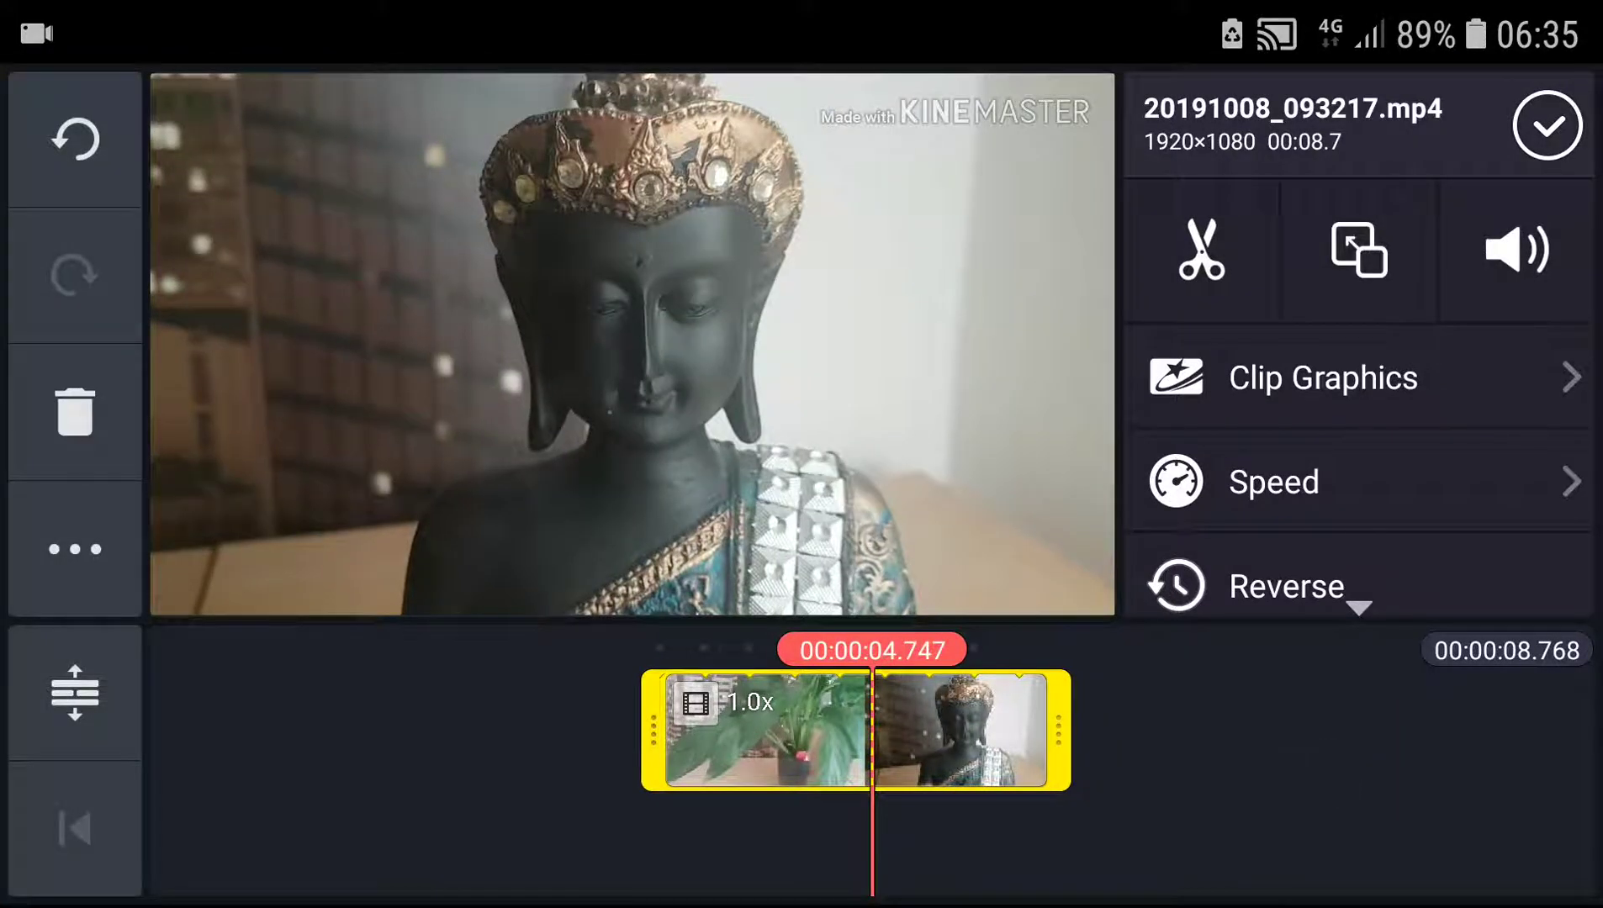
left_click_drag(1443, 506, 1532, 197)
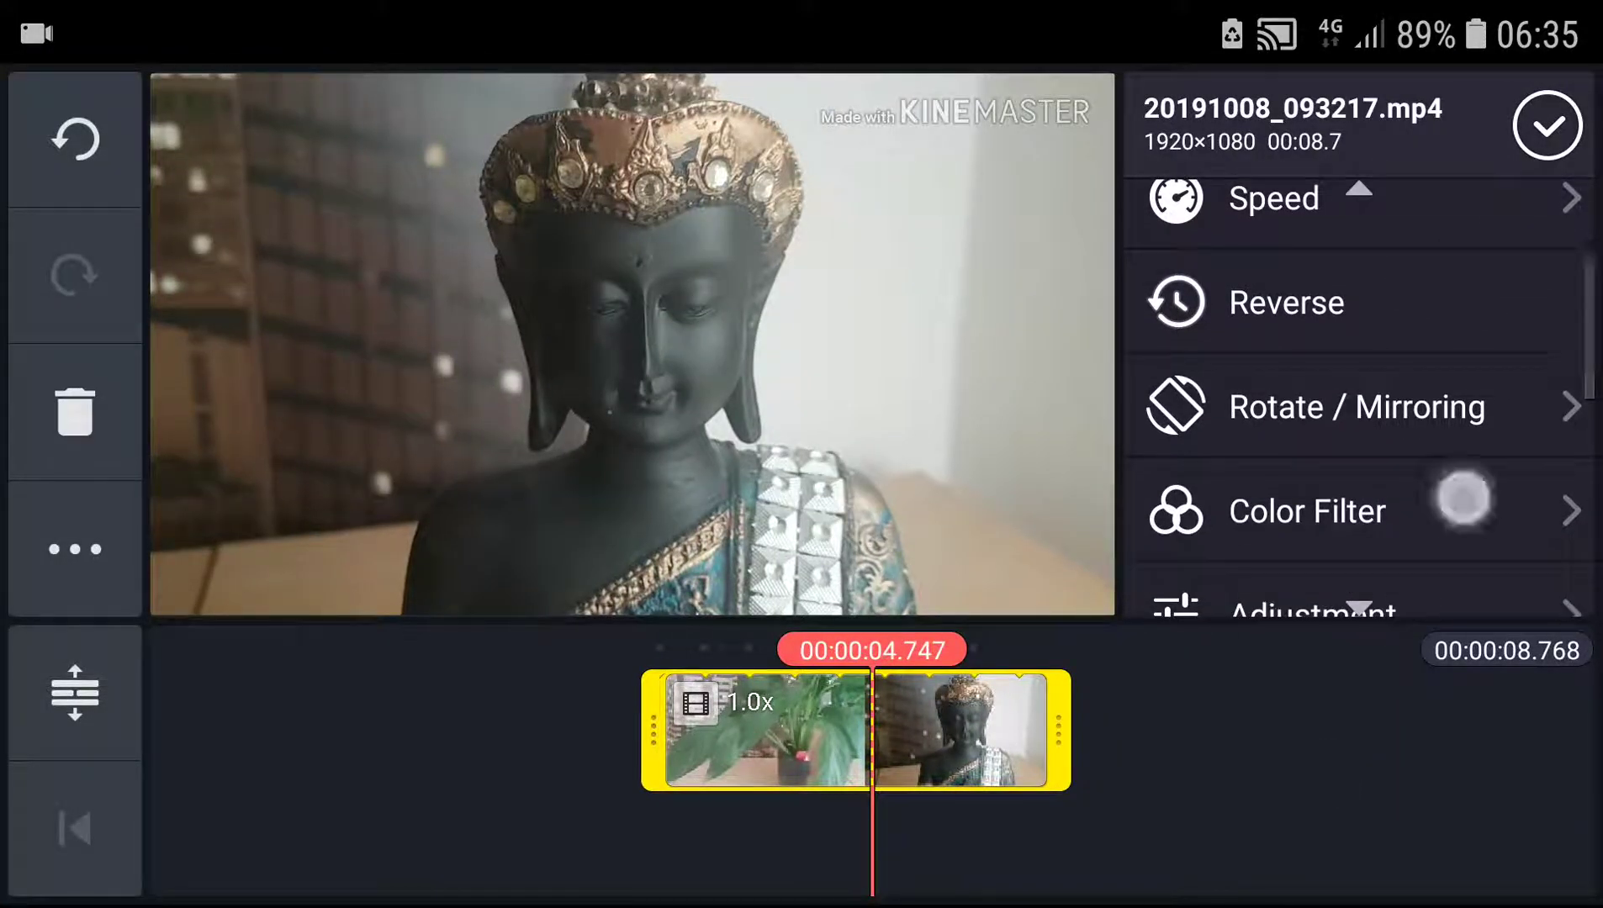
left_click(1463, 500)
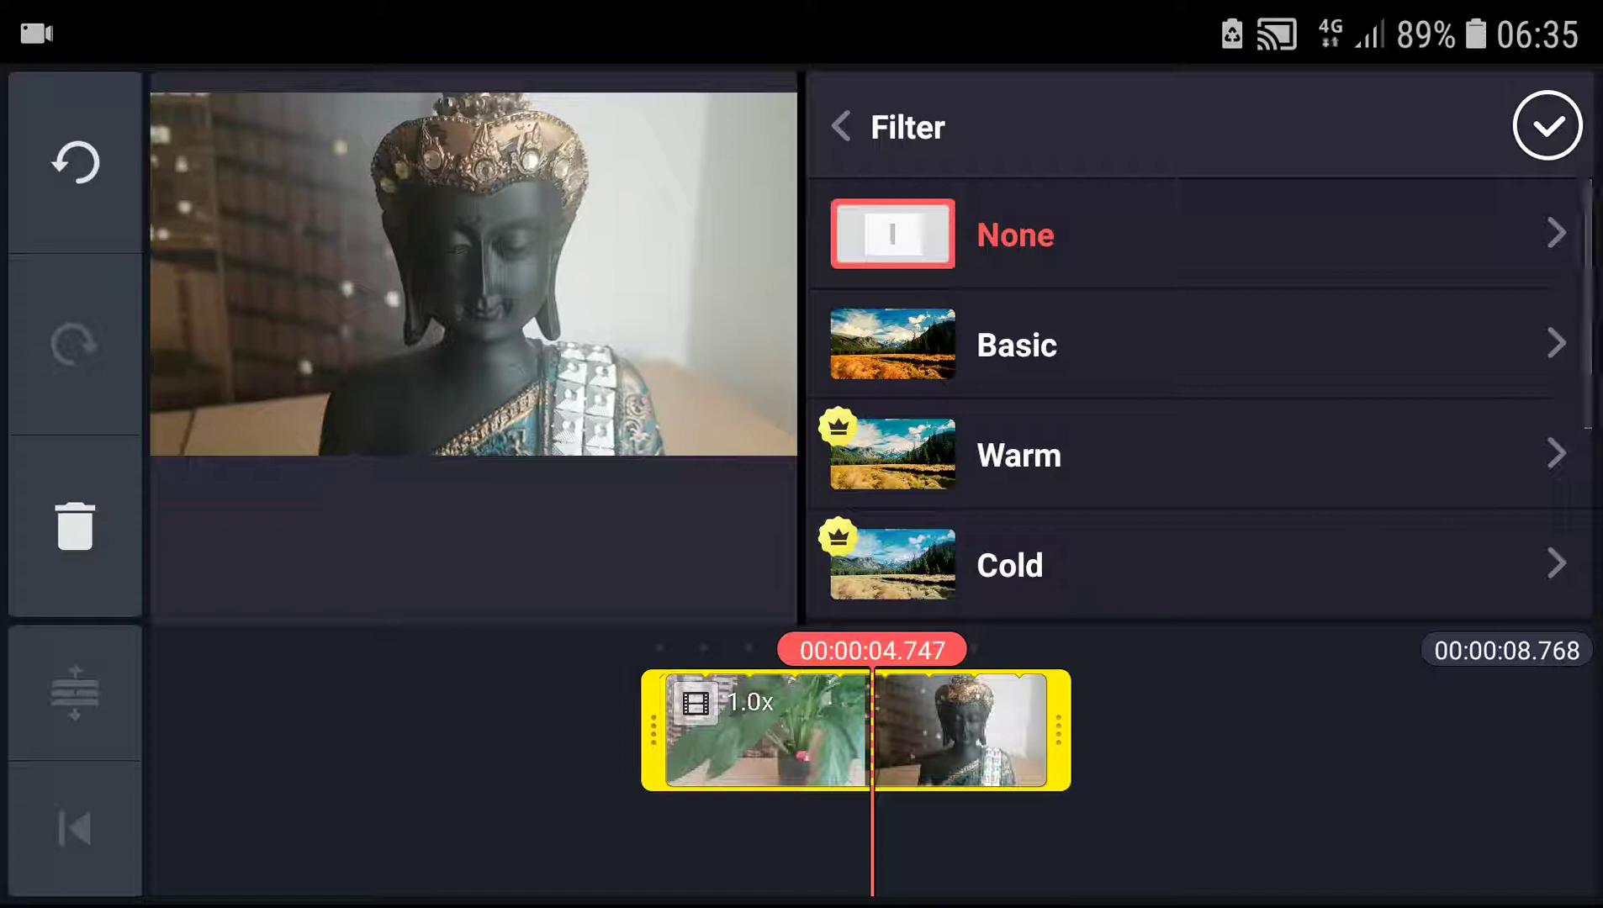
left_click(889, 139)
left_click(983, 762)
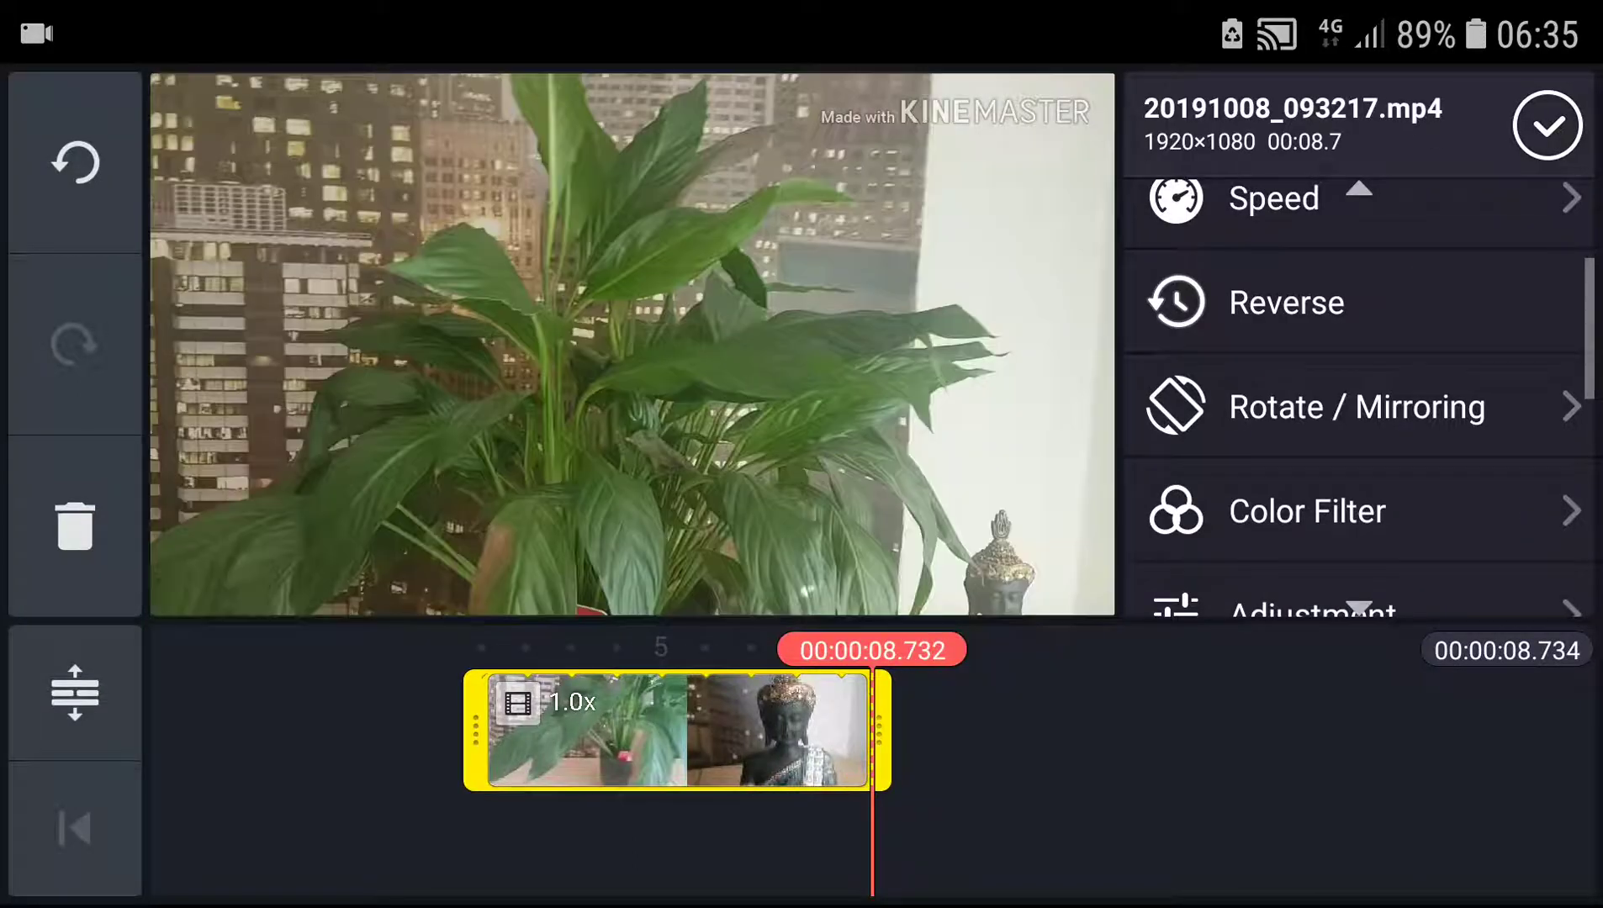
left_click(1360, 485)
left_click_drag(1398, 463, 1503, 255)
- Show the Monochrome presets and apply M01 with the playhead at about 3 seconds
left_click(1281, 547)
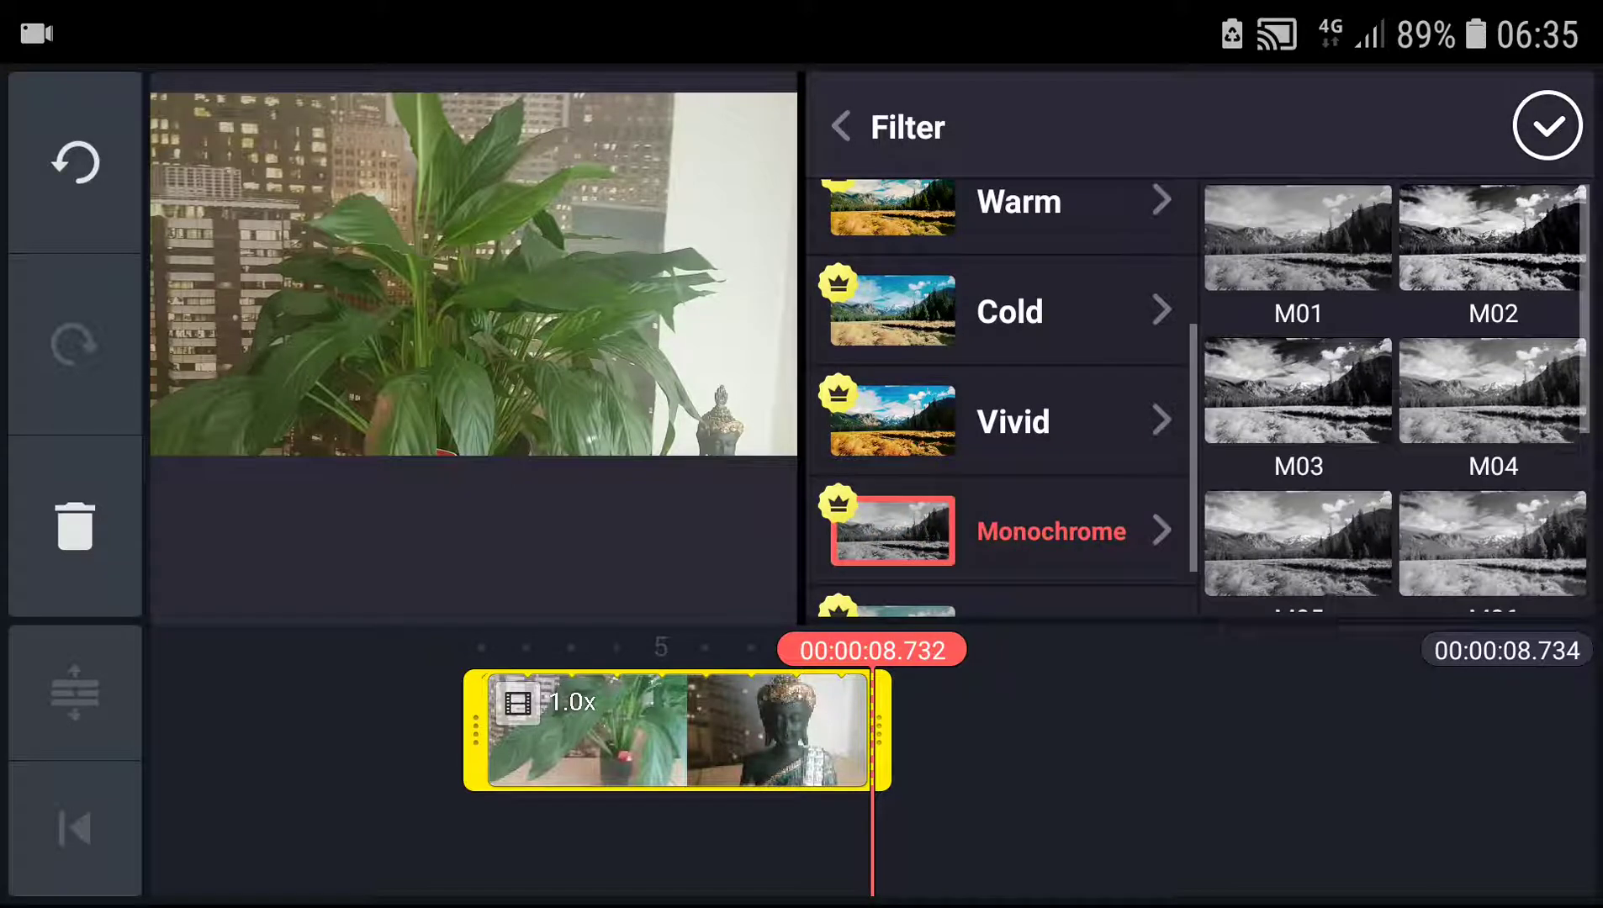
left_click_drag(1206, 739, 1457, 739)
left_click(1298, 237)
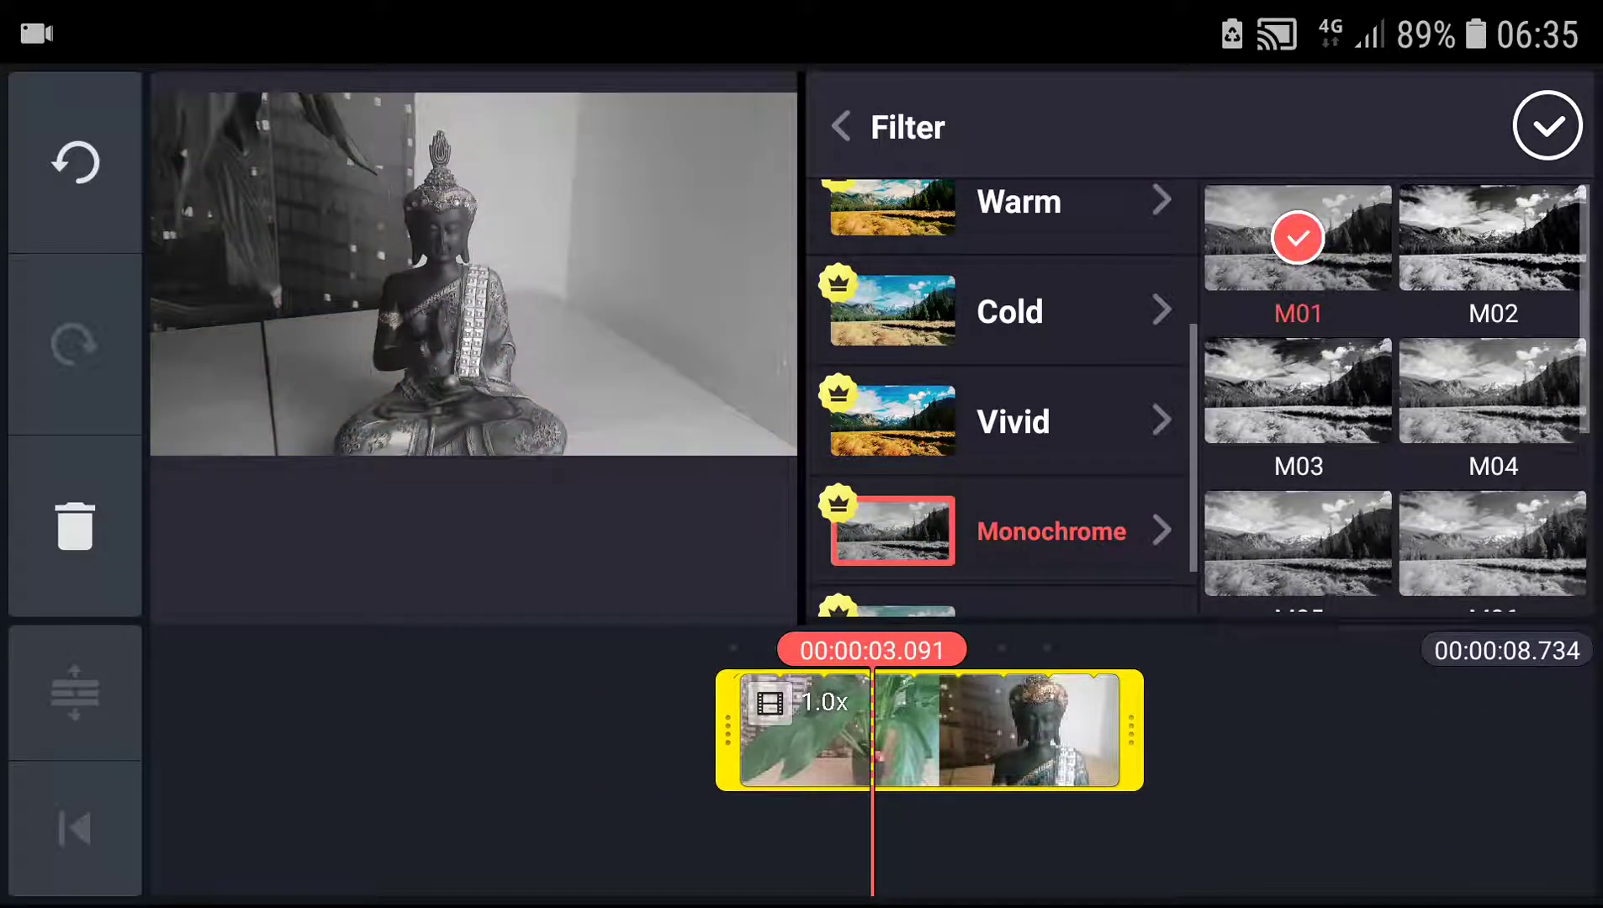
- Compare presets M02, M04 and M03, then reselect M01 and confirm it, triggering the Premium offer
left_click(1489, 243)
left_click(1488, 401)
left_click(1297, 391)
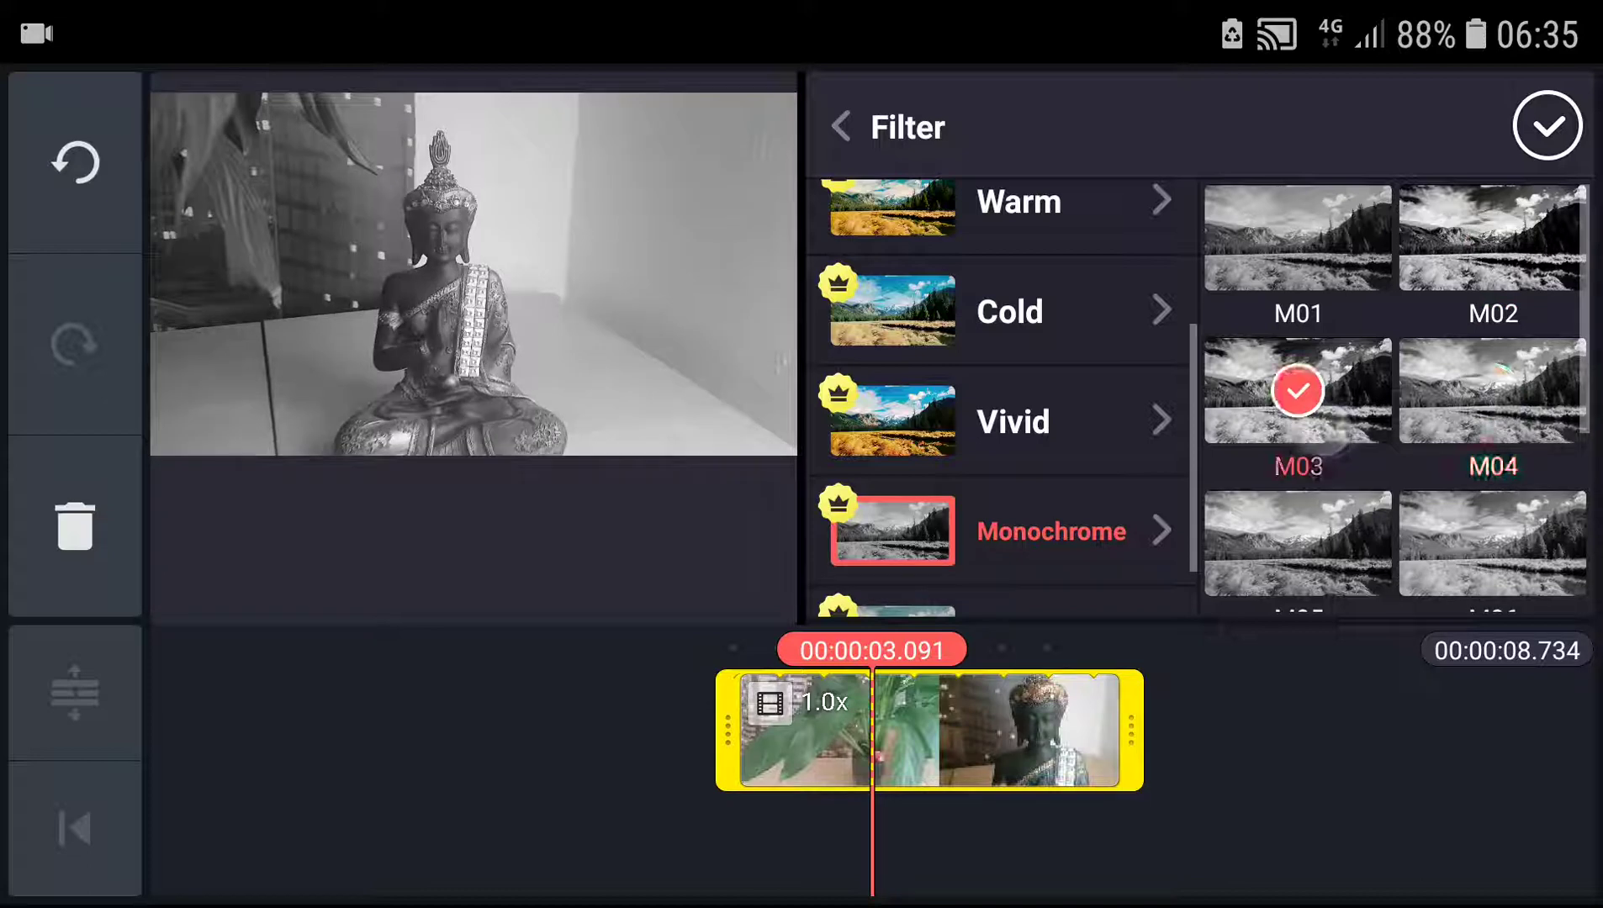
left_click(1296, 238)
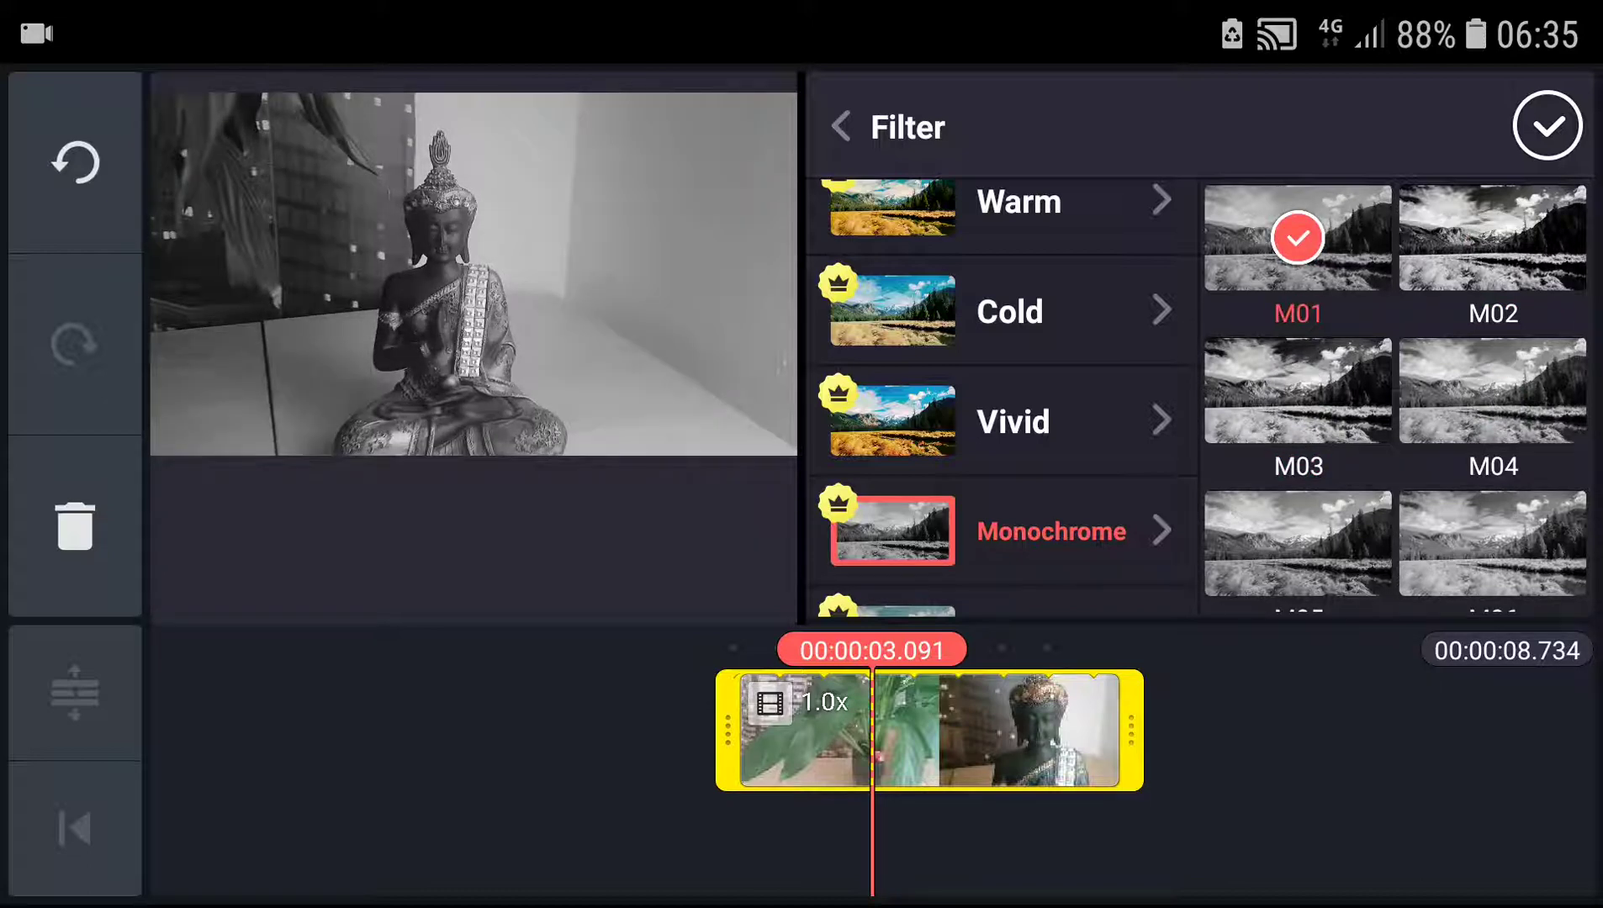
left_click(1549, 125)
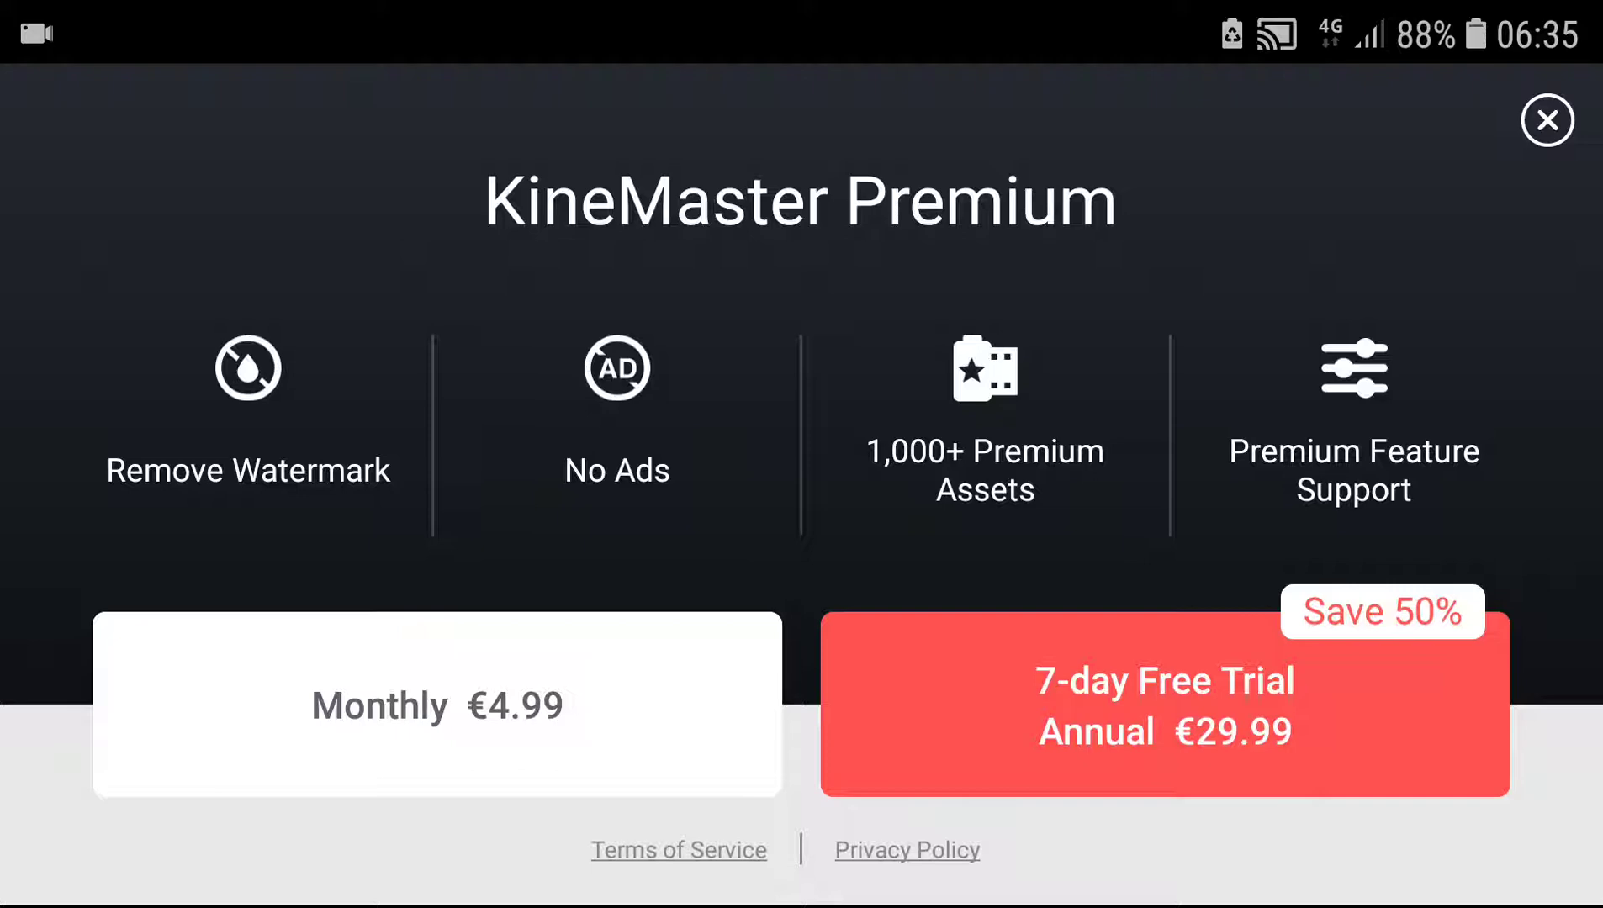
left_click(1549, 120)
left_click(1548, 121)
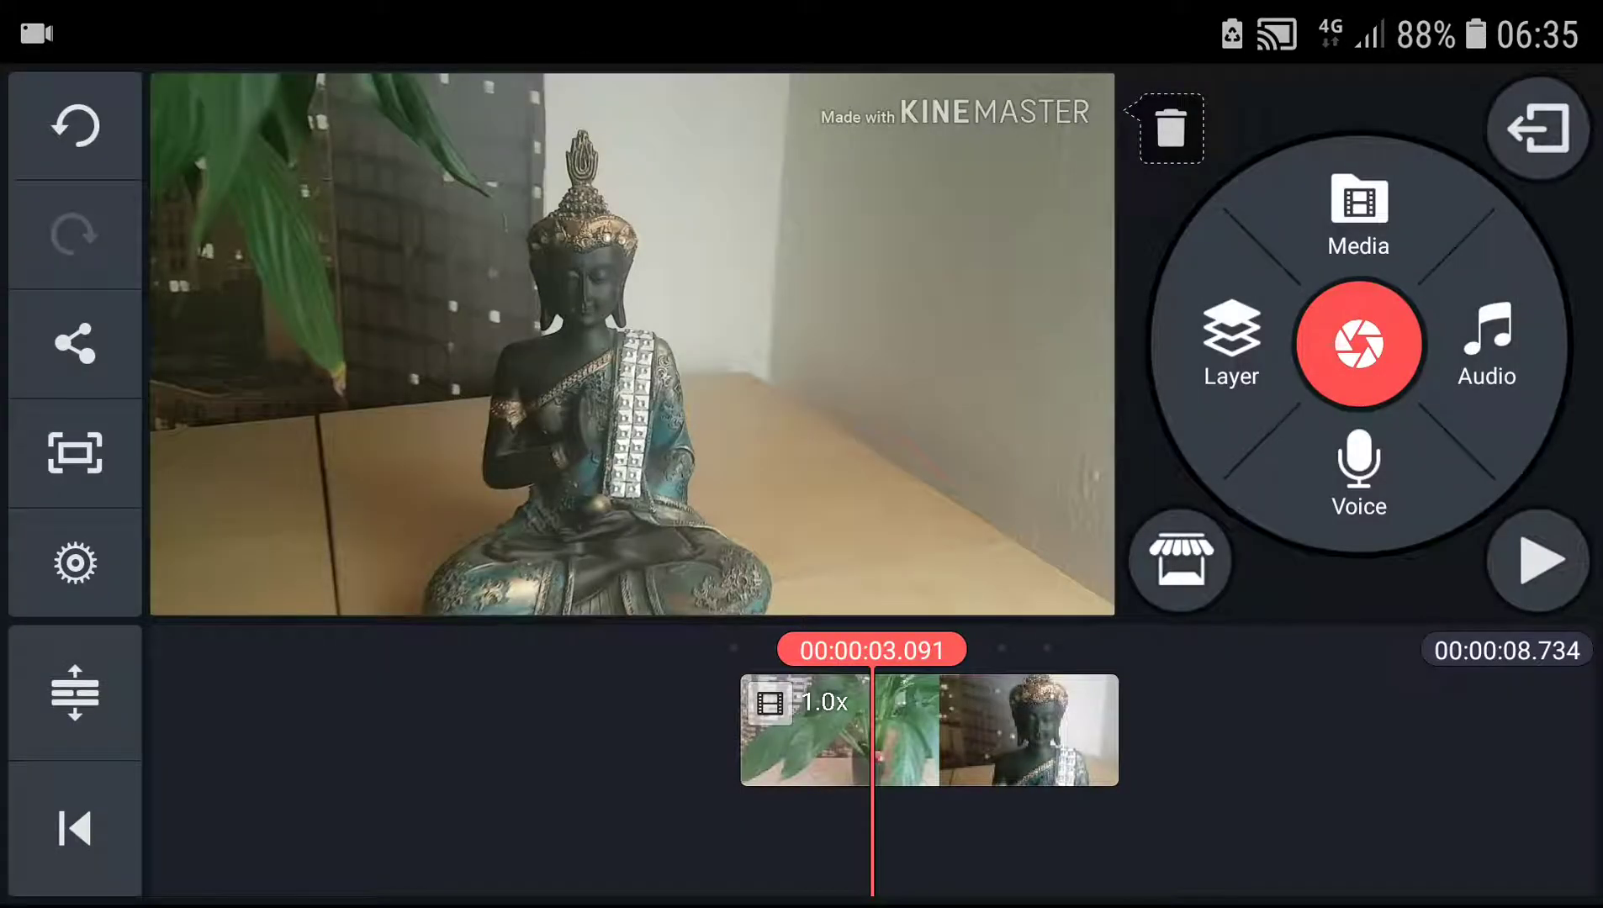